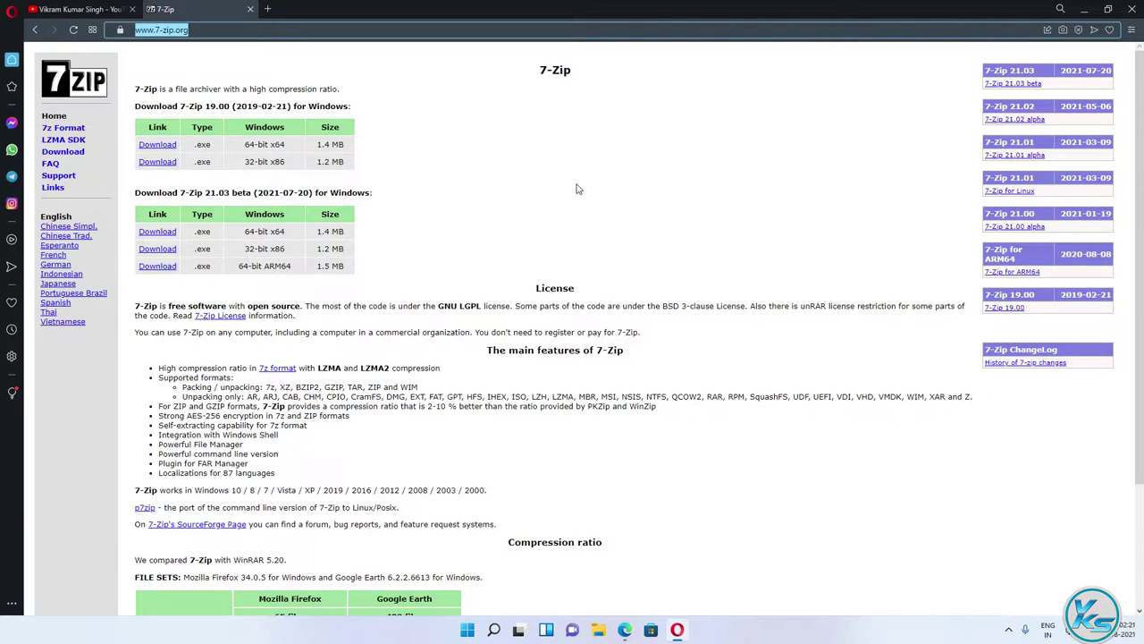
Step: Check the computer's device specifications and system type in This PC's properties
double_click(993, 11)
left_click(994, 140)
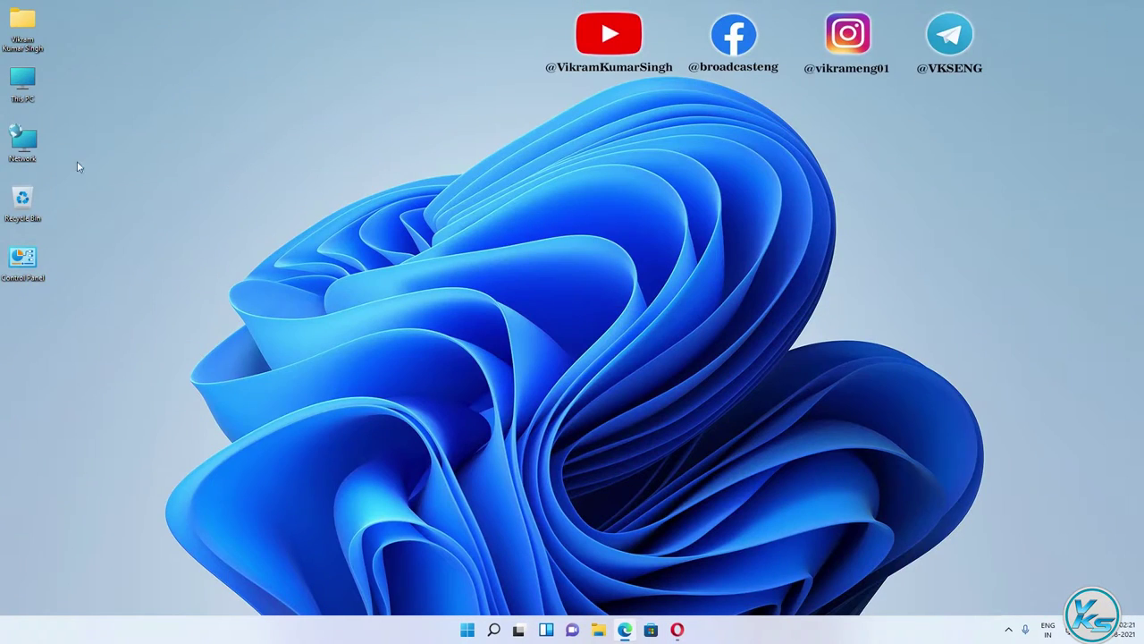
right_click(20, 83)
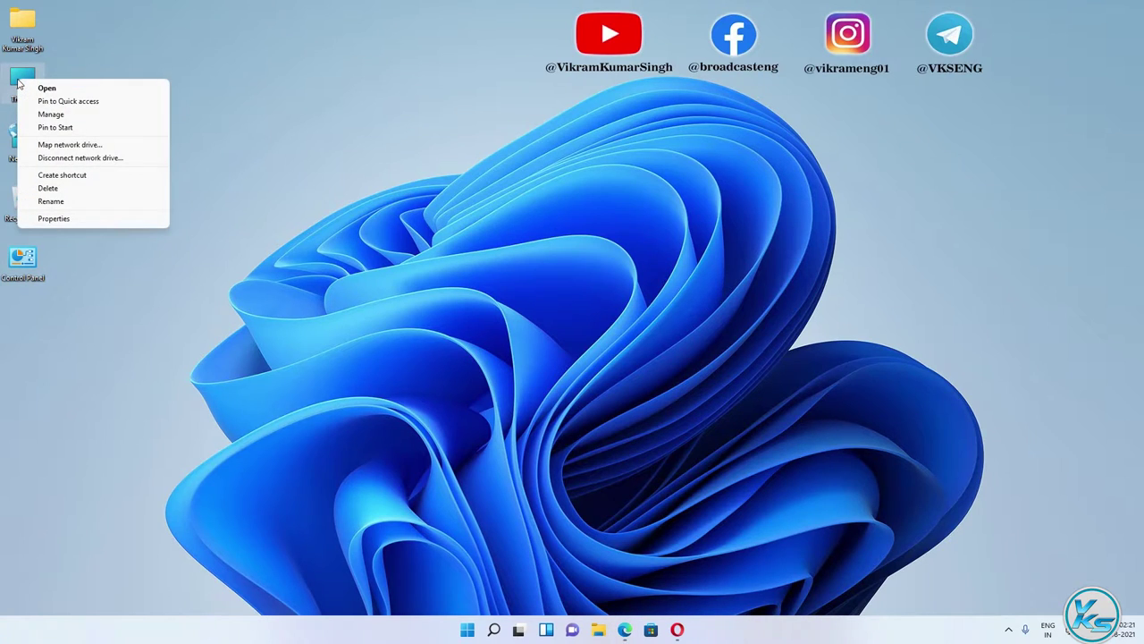
left_click(87, 220)
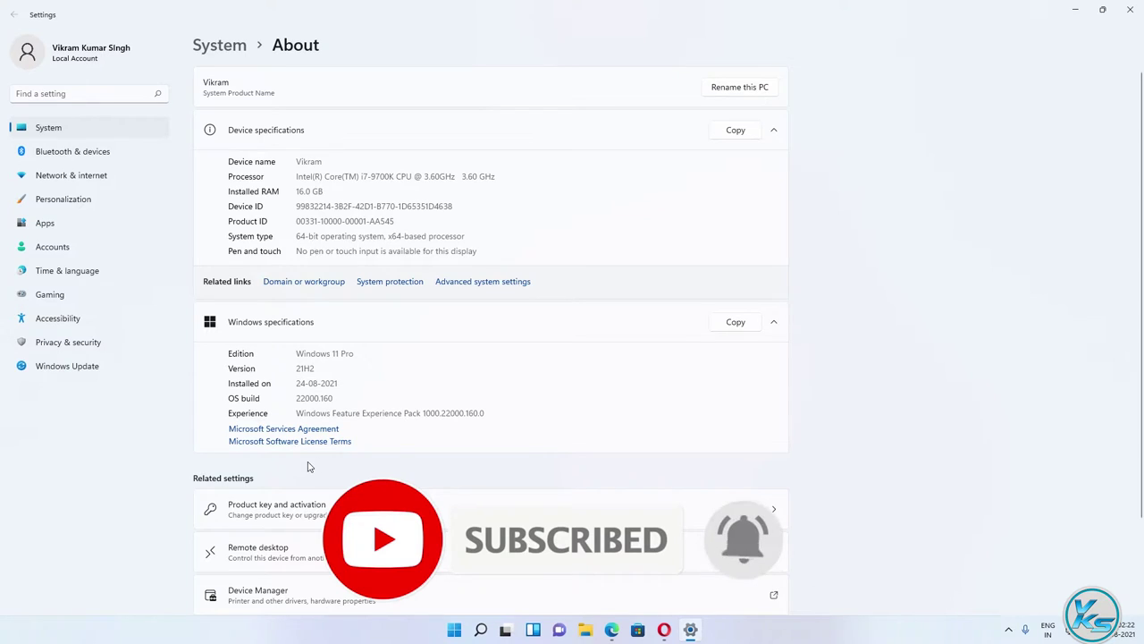
left_click(1130, 9)
Step: In Opera, download the 64-bit x64 installer of 7-Zip 21.03 beta to the Desktop as 7z2103-x64
left_click(677, 630)
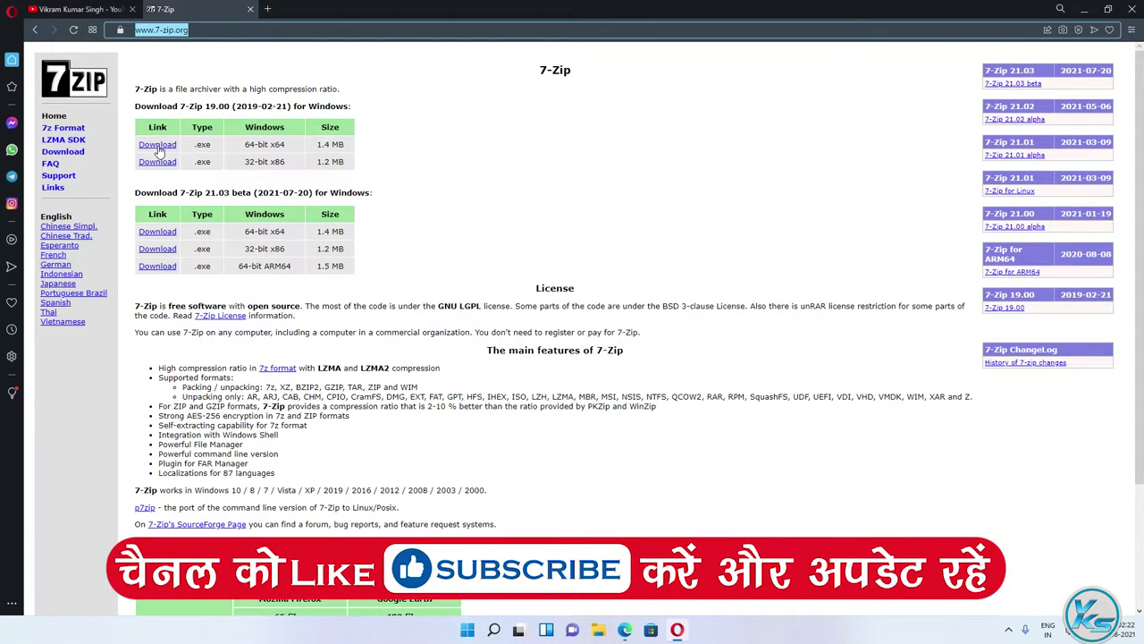
left_click(172, 234)
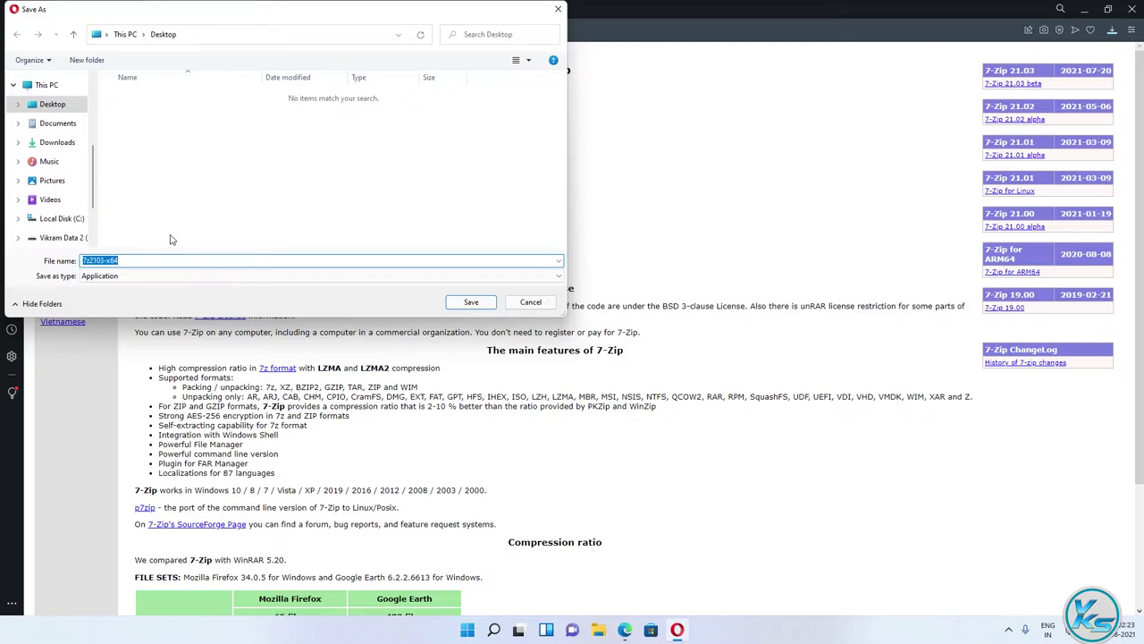
left_click(471, 301)
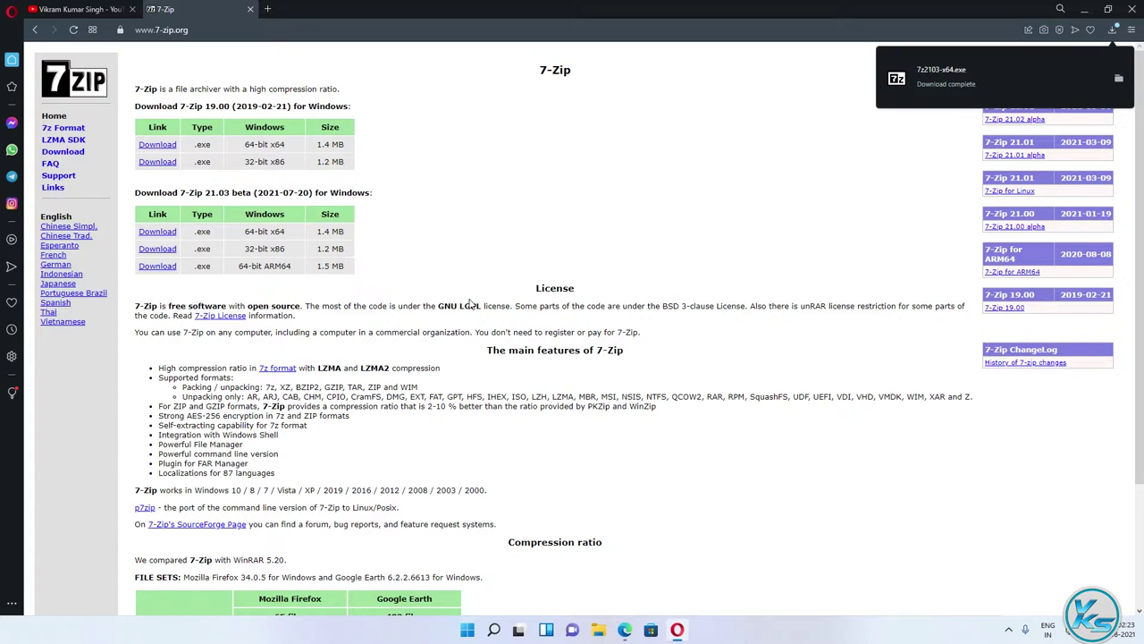
Step: Move the 7z2103-x64 installer away from the other desktop icons and unblock the file in its properties
left_click(1084, 9)
left_click_drag(24, 319, 172, 104)
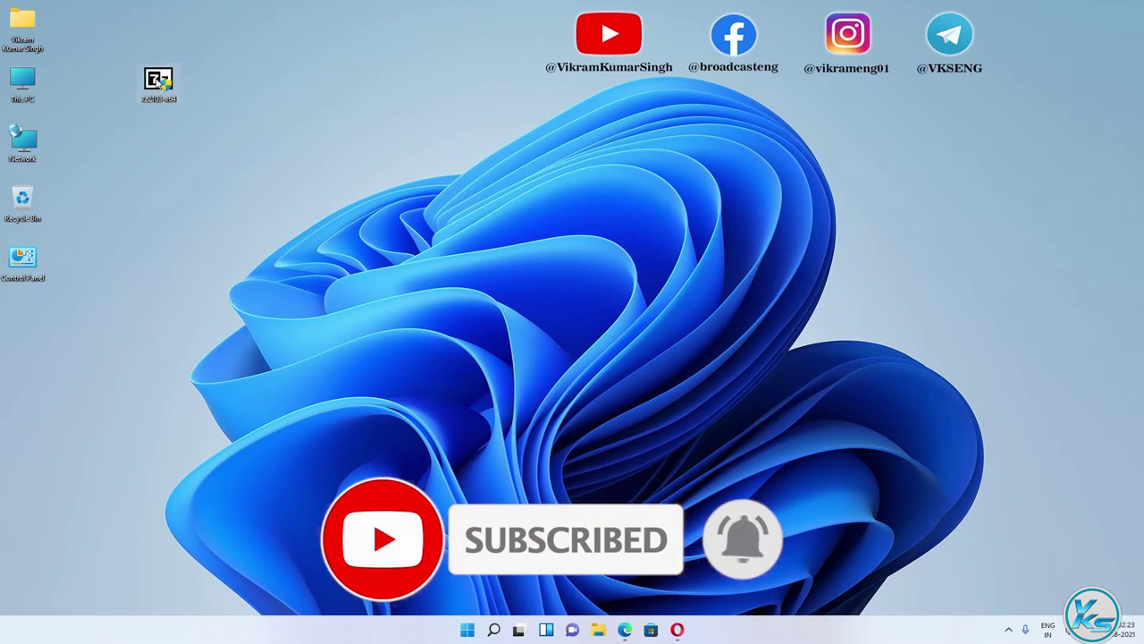
right_click(156, 79)
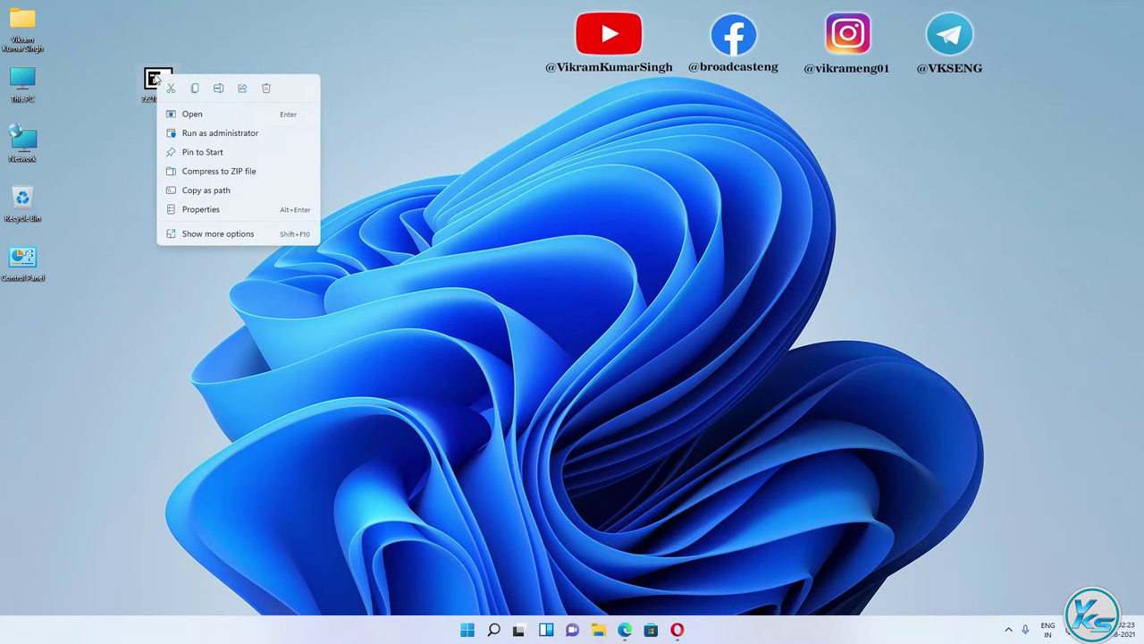
left_click(211, 211)
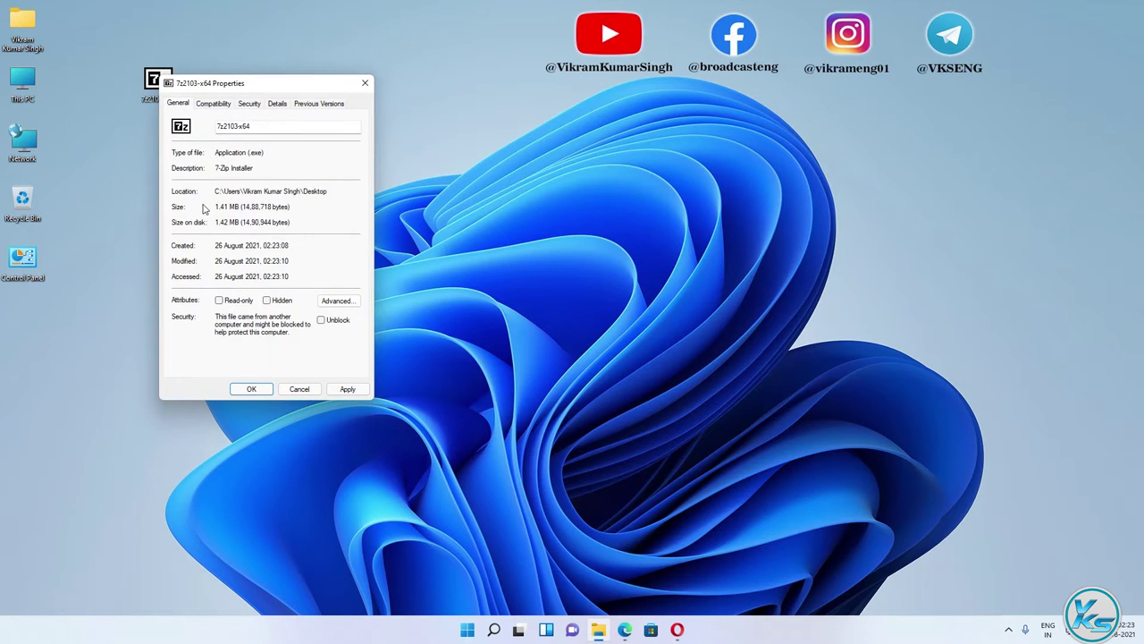
left_click(321, 321)
left_click(348, 389)
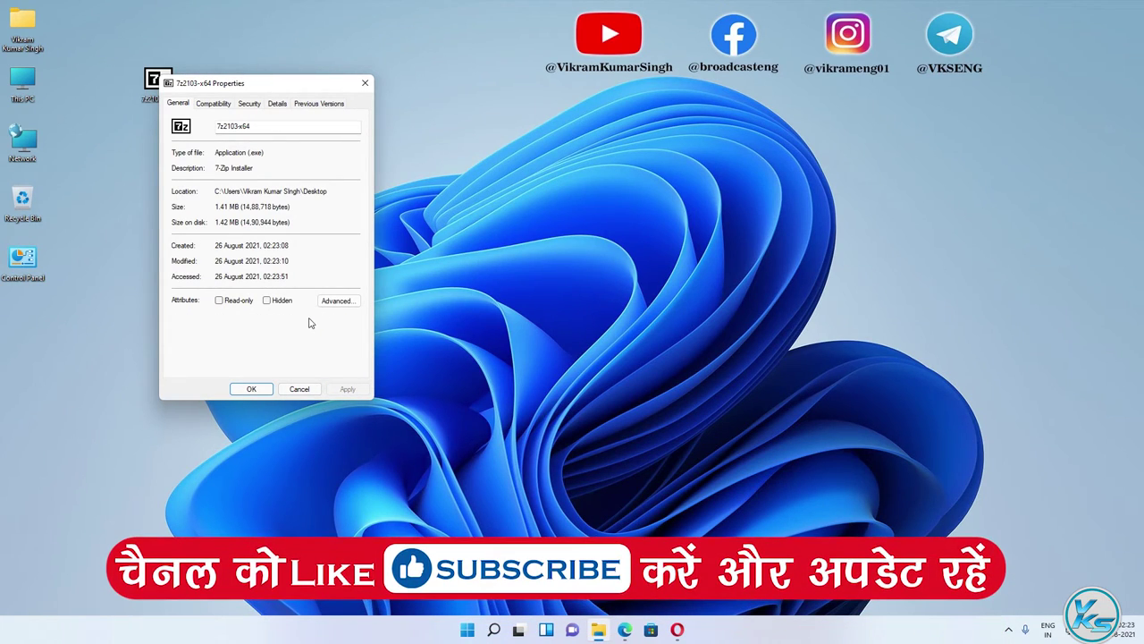
left_click(252, 389)
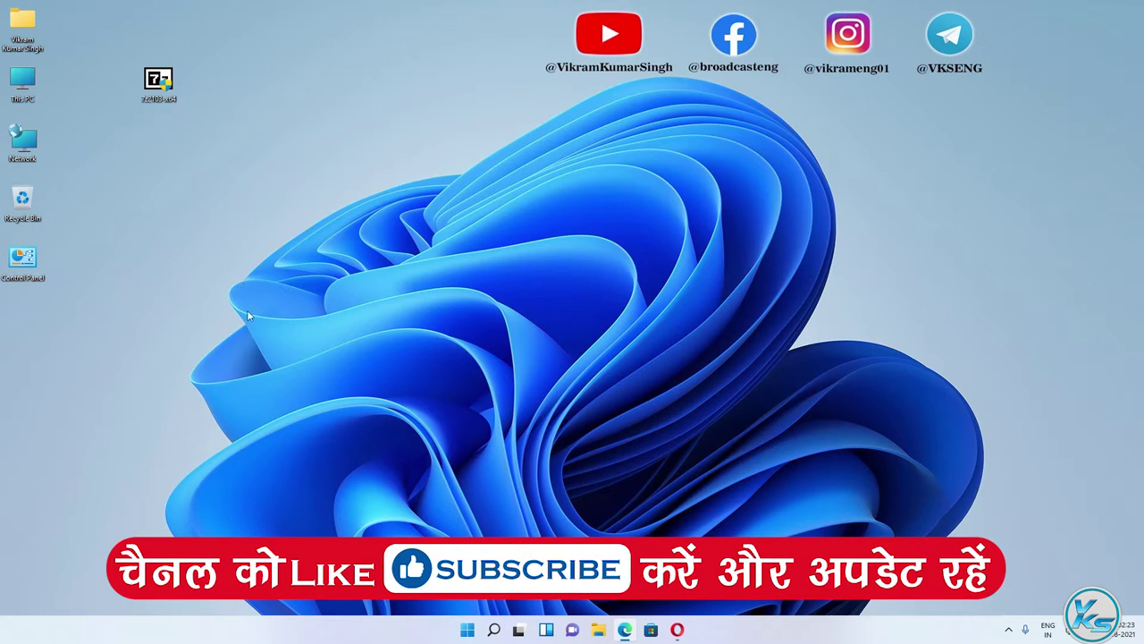
Step: Install 7-Zip 21.03 beta as administrator into C:\Program Files\7-Zip\ and permanently delete the 7z2103-x64 installer from the desktop
right_click(157, 83)
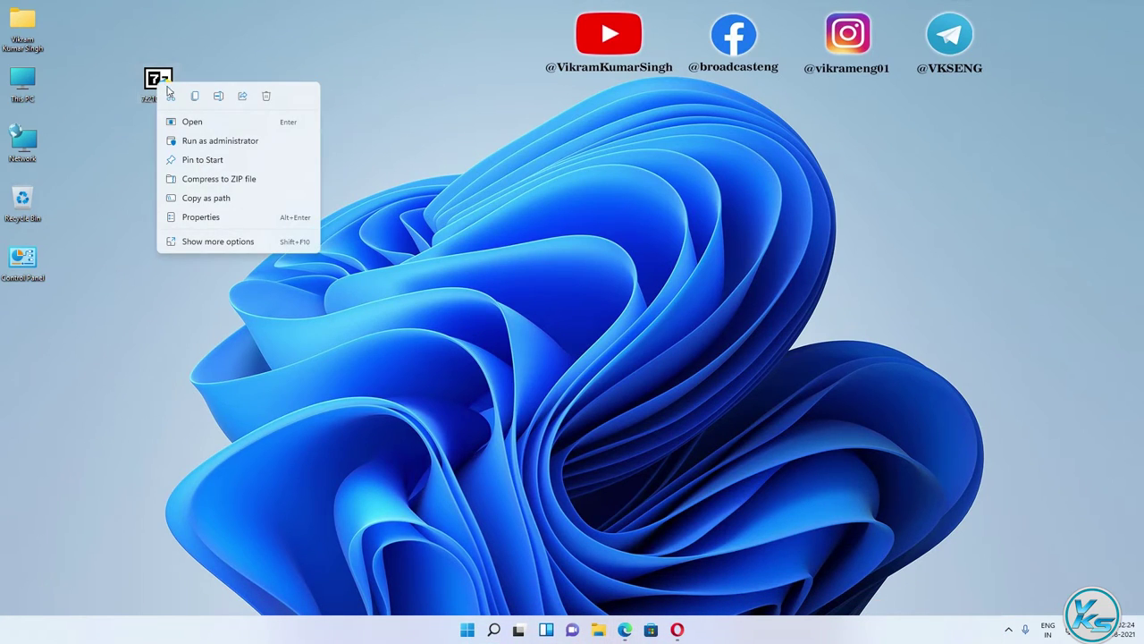
left_click(196, 144)
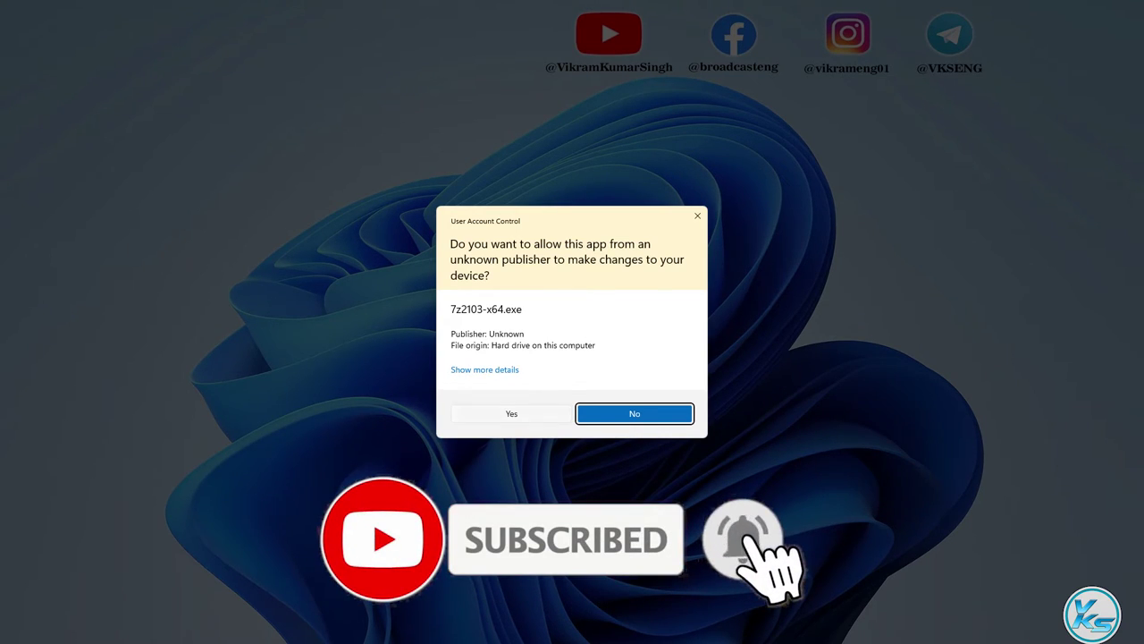
left_click(494, 414)
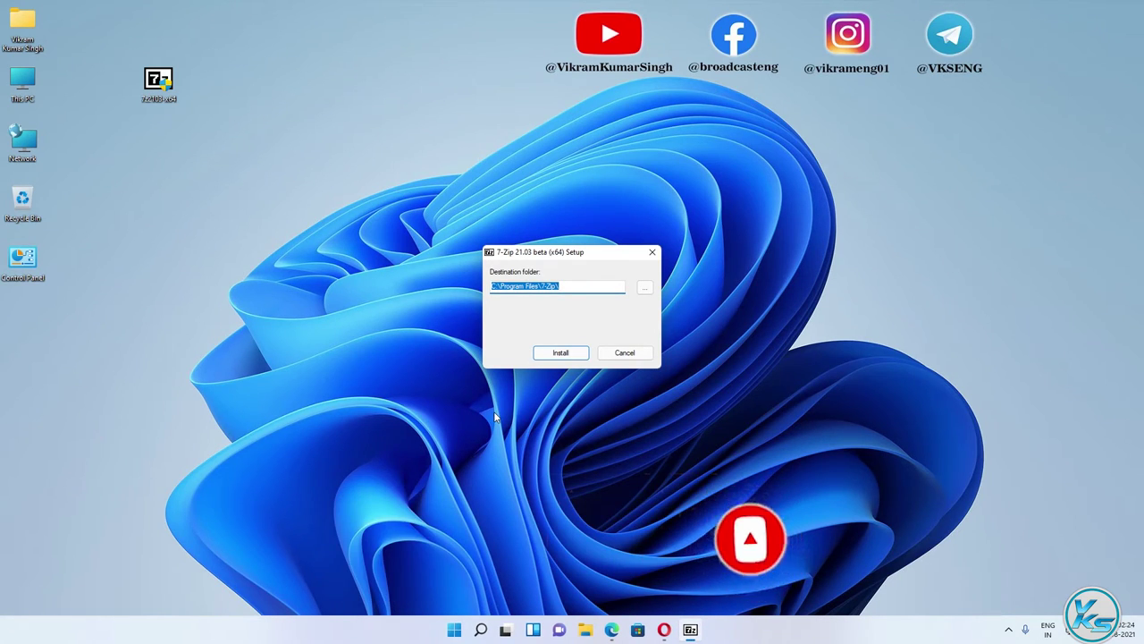
left_click(549, 348)
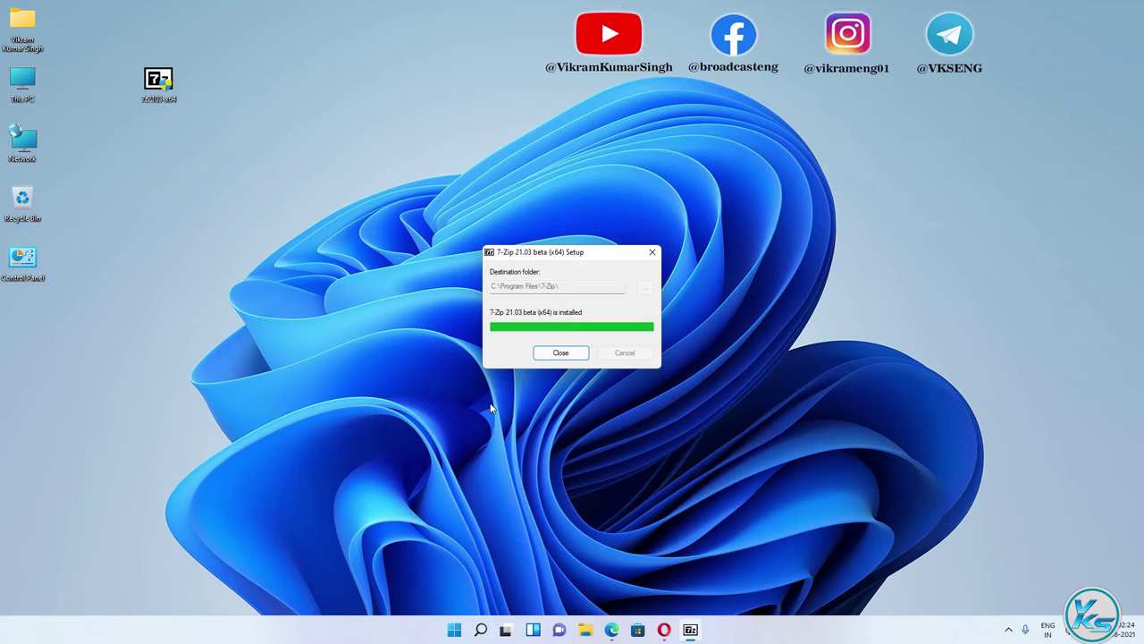
left_click(563, 354)
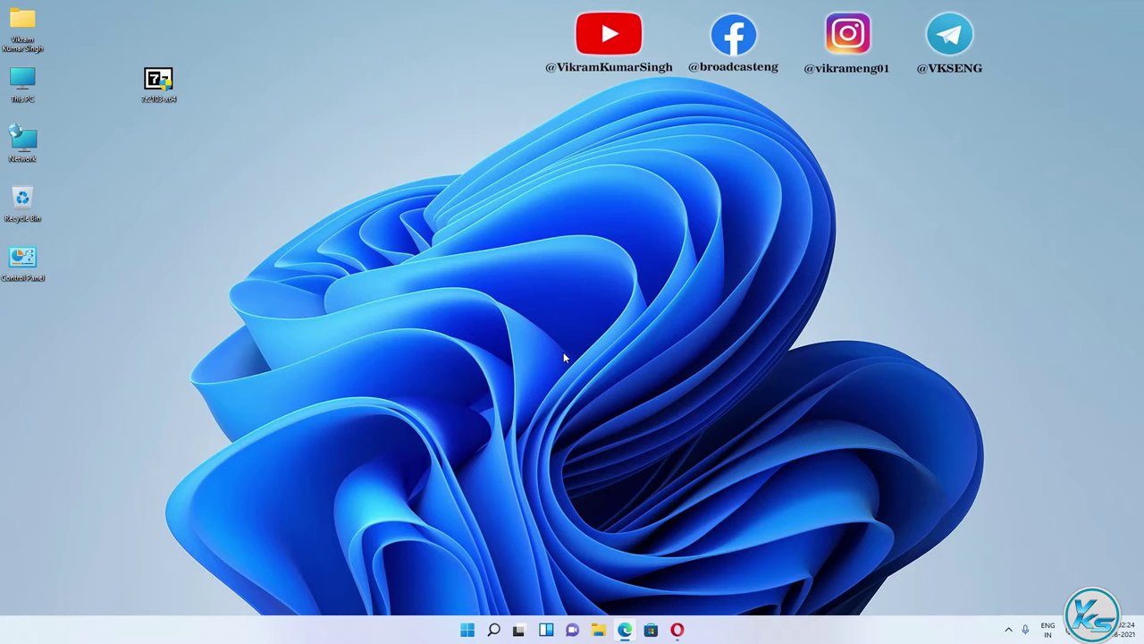
left_click_drag(101, 18, 221, 137)
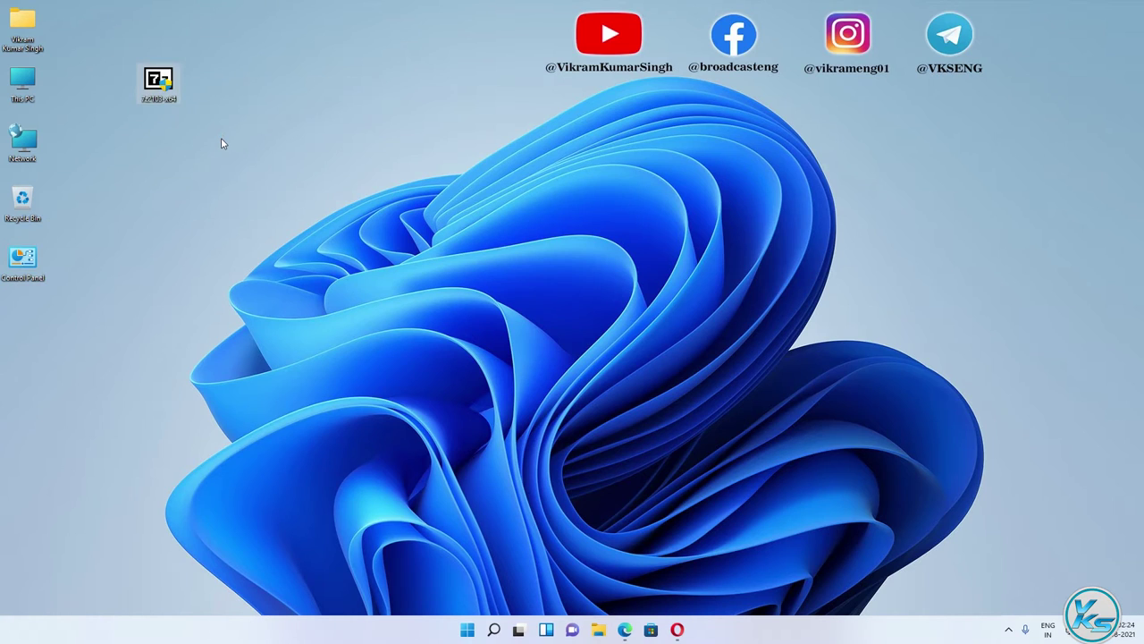
key("shift+Delete")
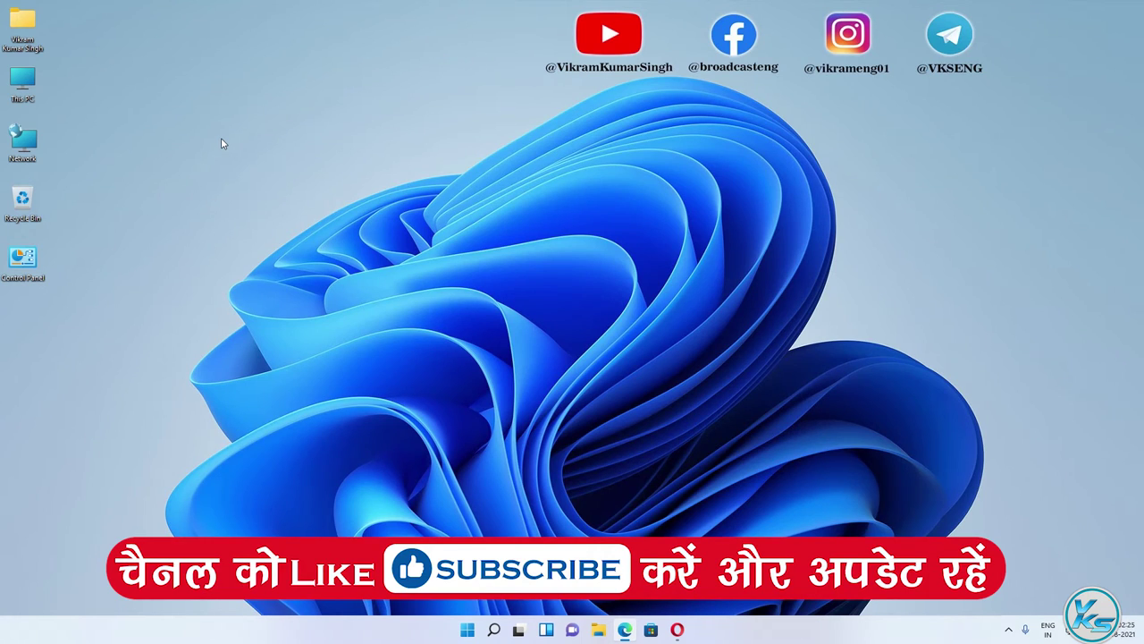
Step: Search Windows for 7z, open 7-Zip File Manager to check that it starts, and close it
left_click(493, 629)
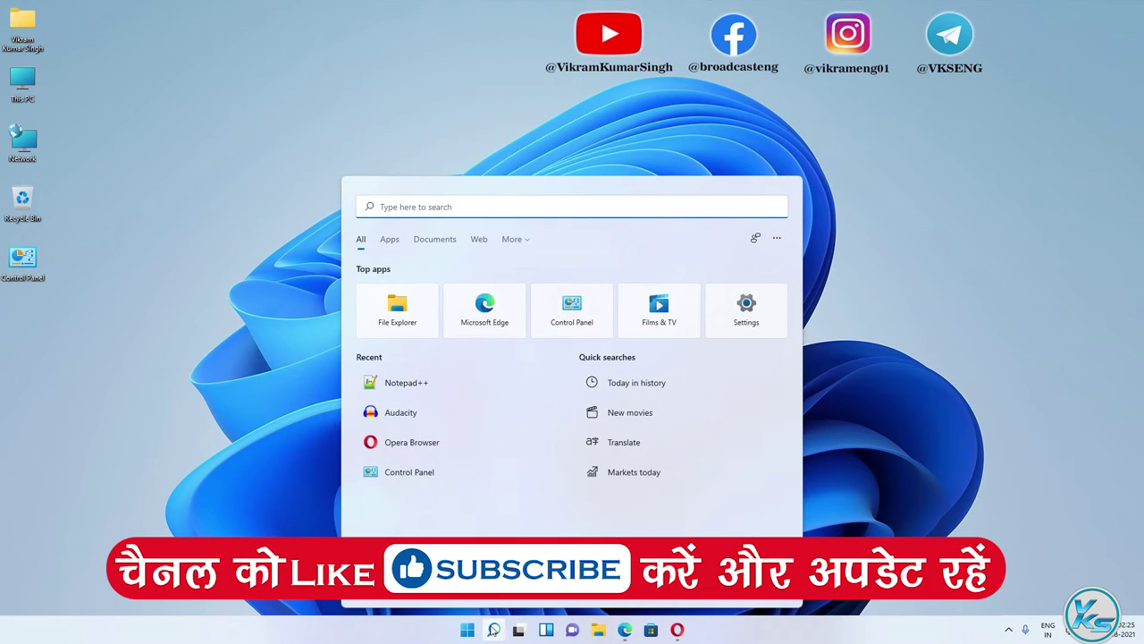
type("7z")
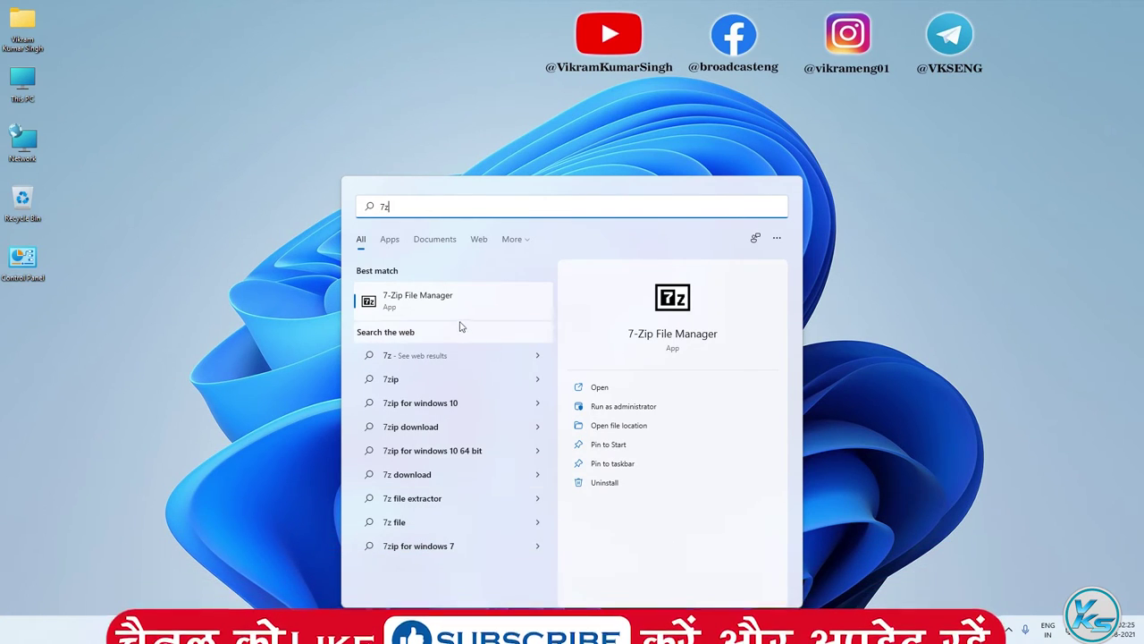
left_click(441, 309)
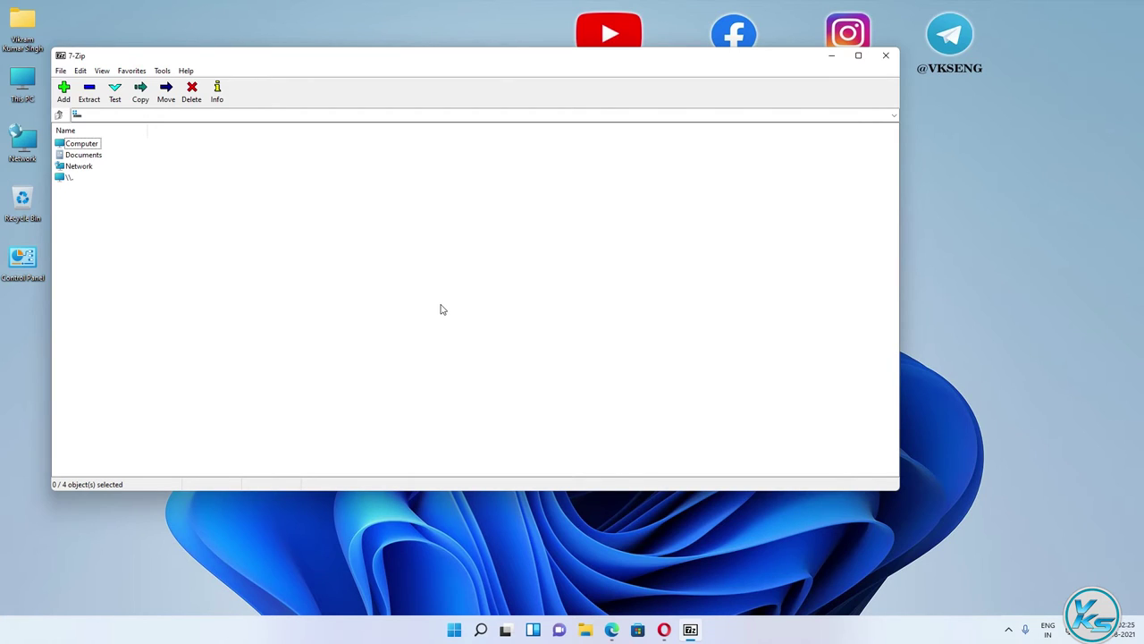
left_click(885, 56)
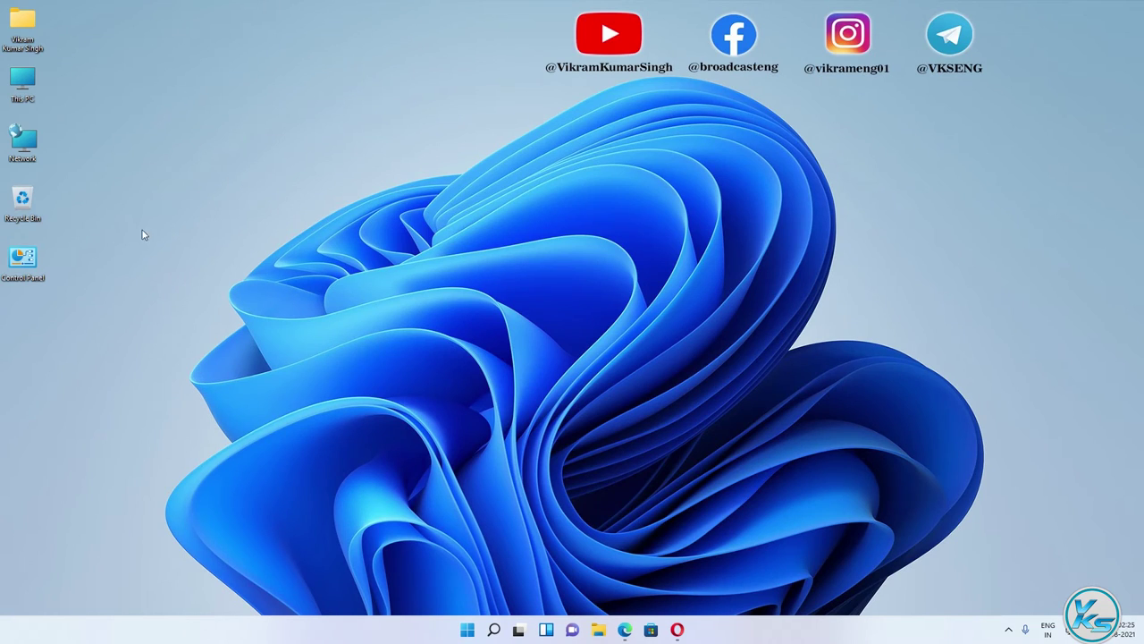
Step: Create a new folder on the desktop and keep its default name
right_click(102, 196)
mouse_move(225, 269)
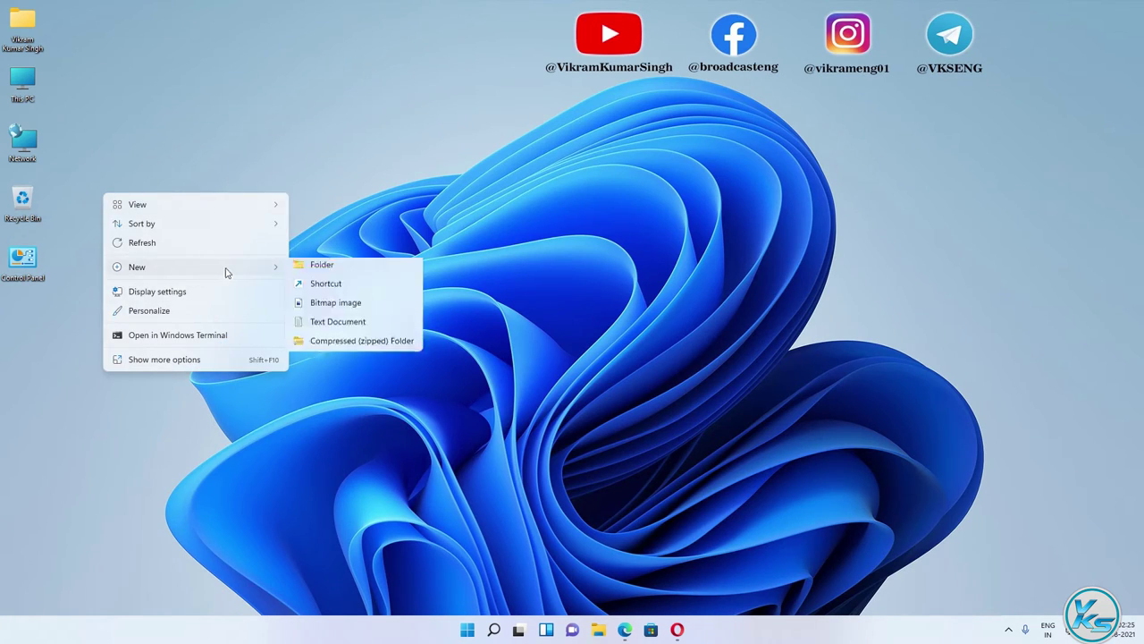
left_click(306, 270)
left_click(103, 305)
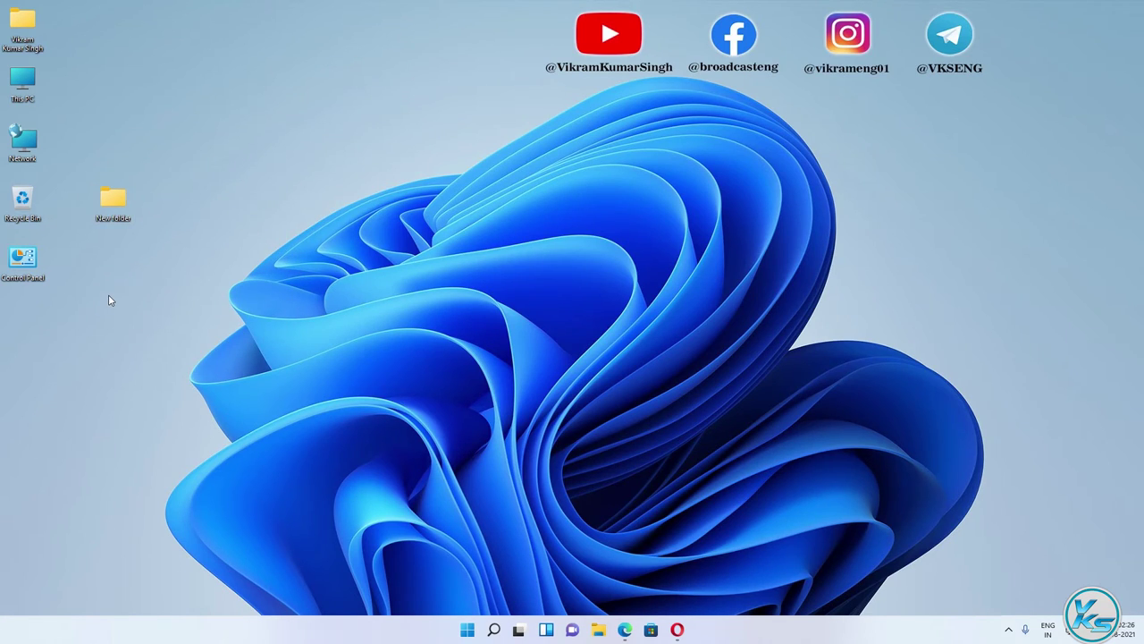
Step: Bring up the available actions for the new desktop folder
right_click(105, 205)
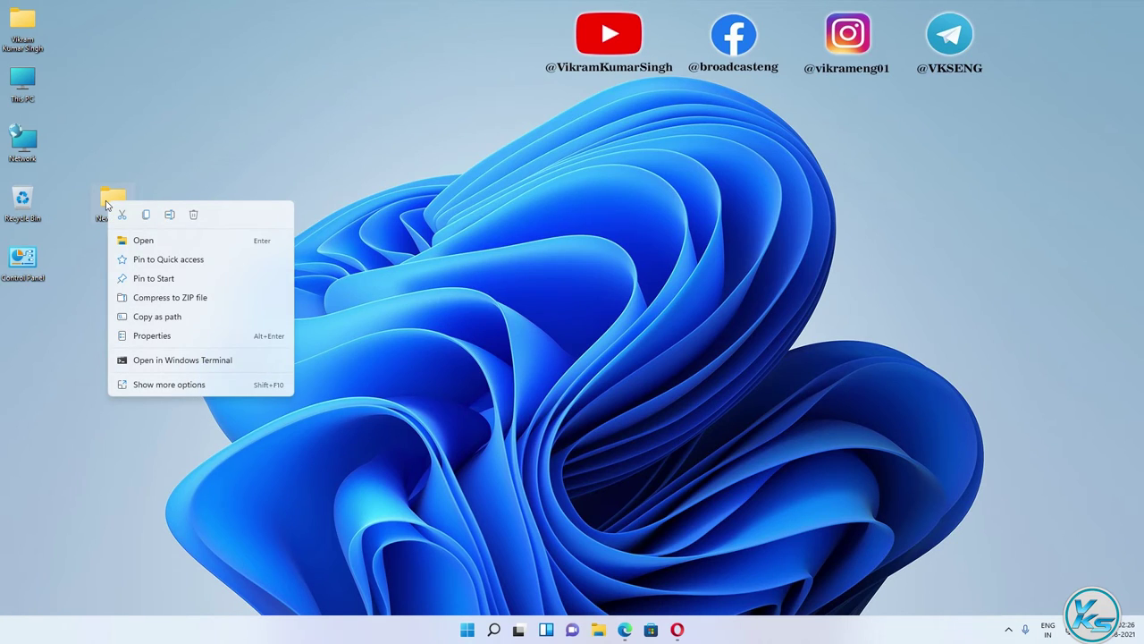